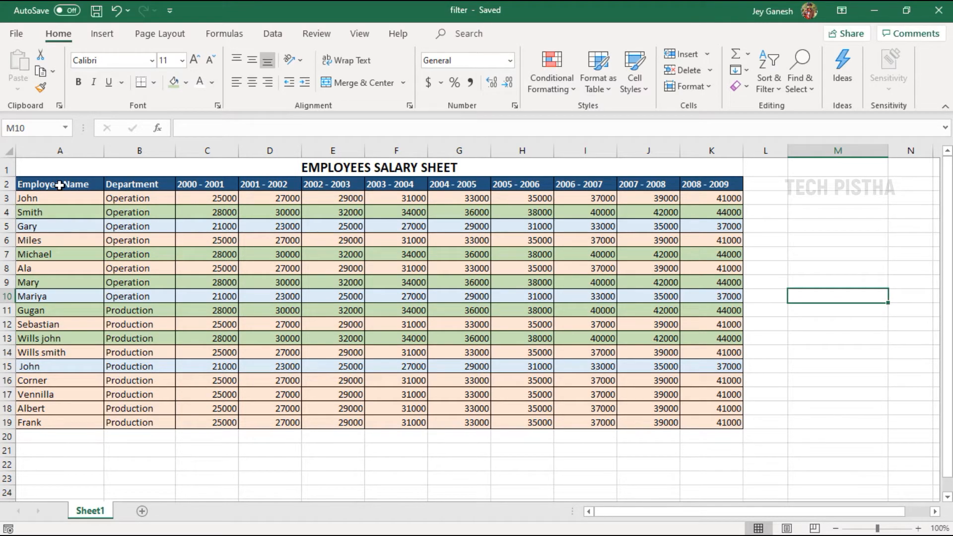
- Turn on filtering for the salary table's header row, starting from the Employee Name heading in A2
left_click(59, 185)
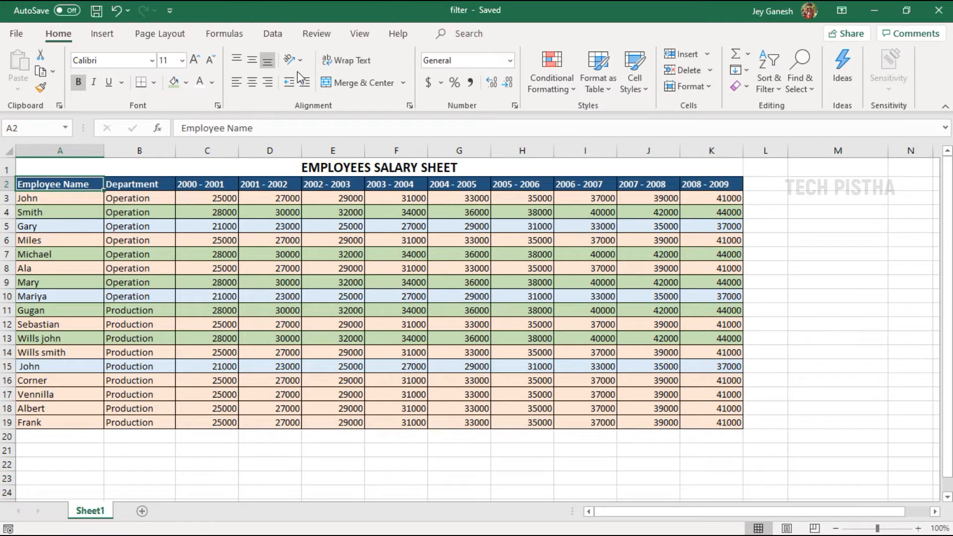
left_click(273, 34)
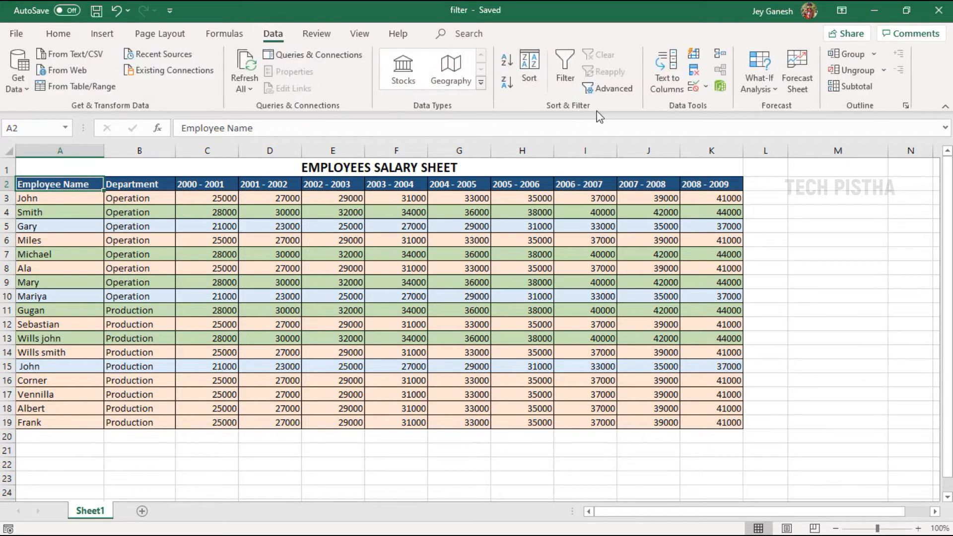
left_click(566, 68)
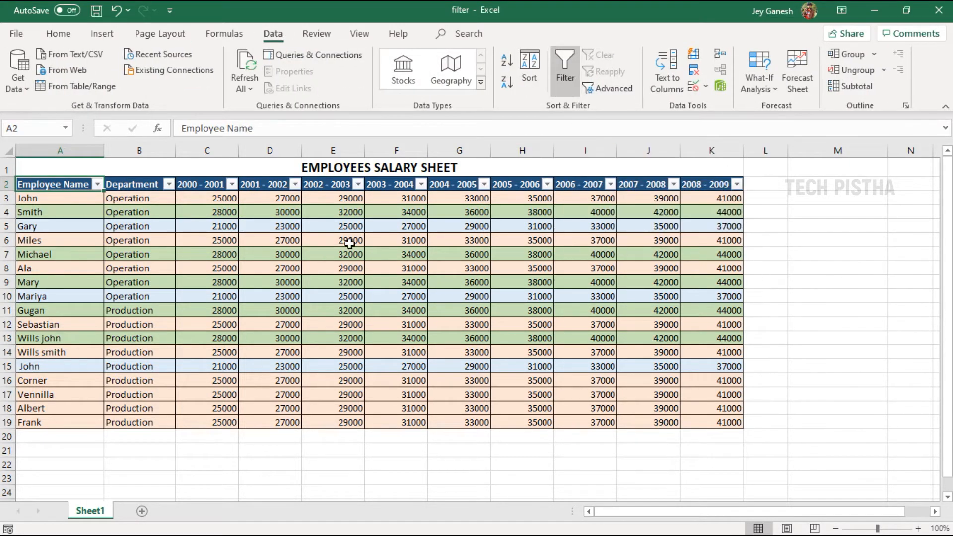
- Filter the Employee Name column to show only the employee in row 19
left_click(98, 184)
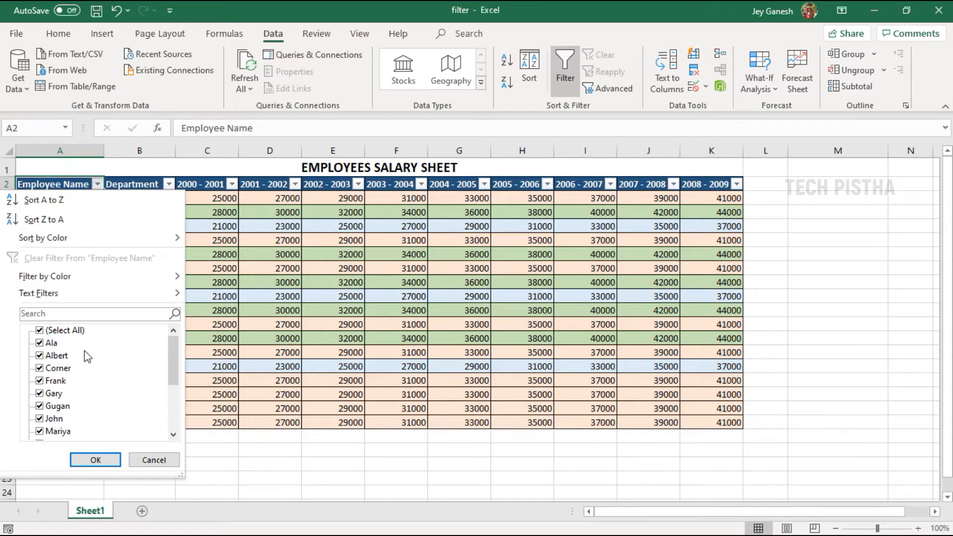
left_click(55, 342)
left_click(60, 331)
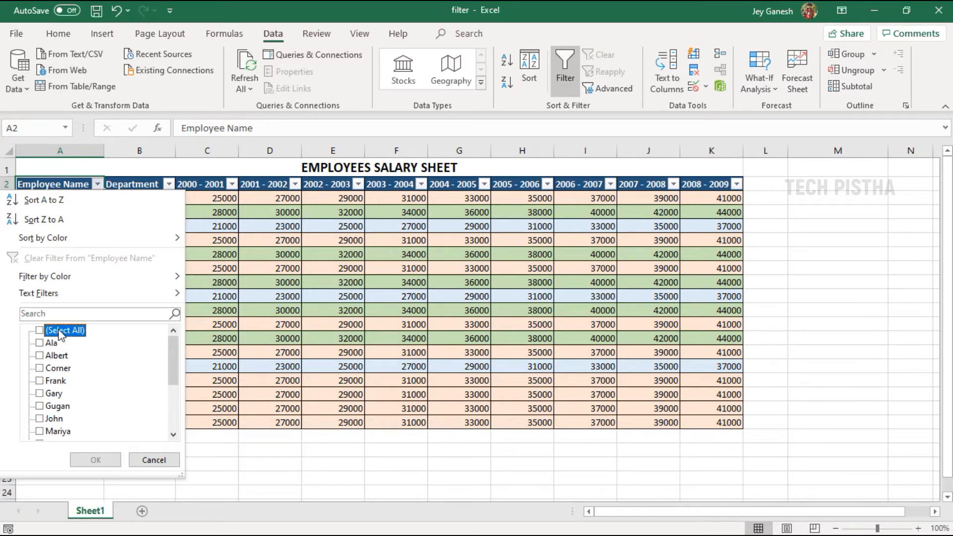
left_click(55, 380)
left_click(94, 459)
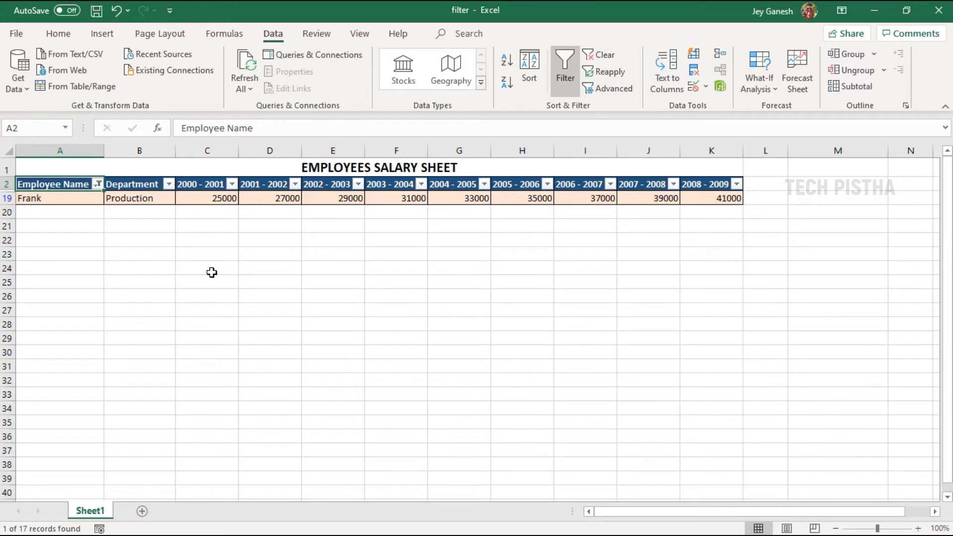
- Clear the Employee Name filter and filter that column by the orange cell color instead
left_click(98, 184)
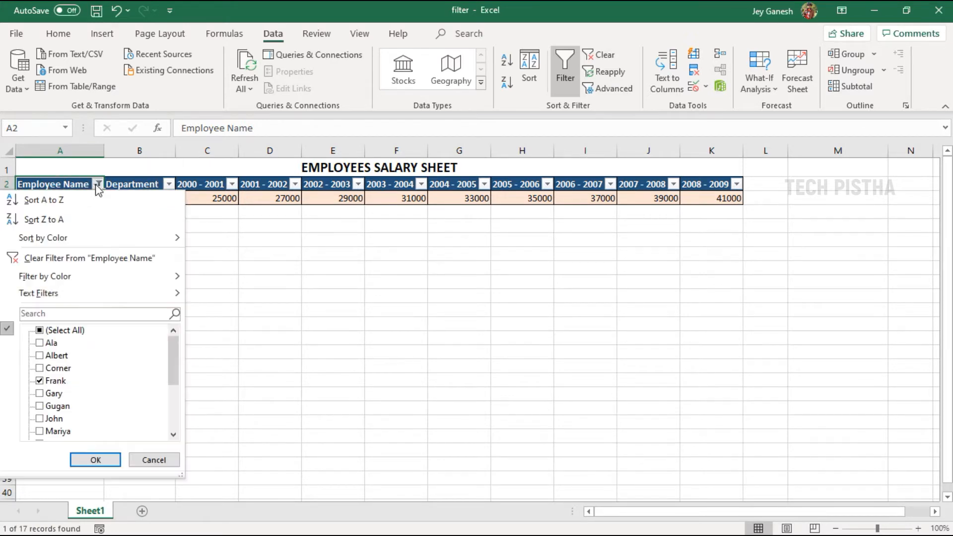
left_click(69, 259)
mouse_move(71, 280)
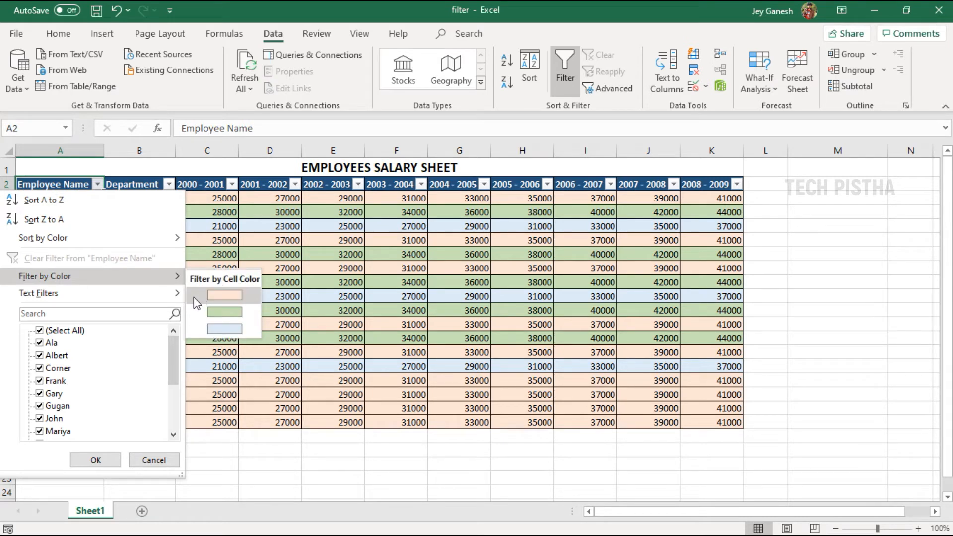
left_click(224, 295)
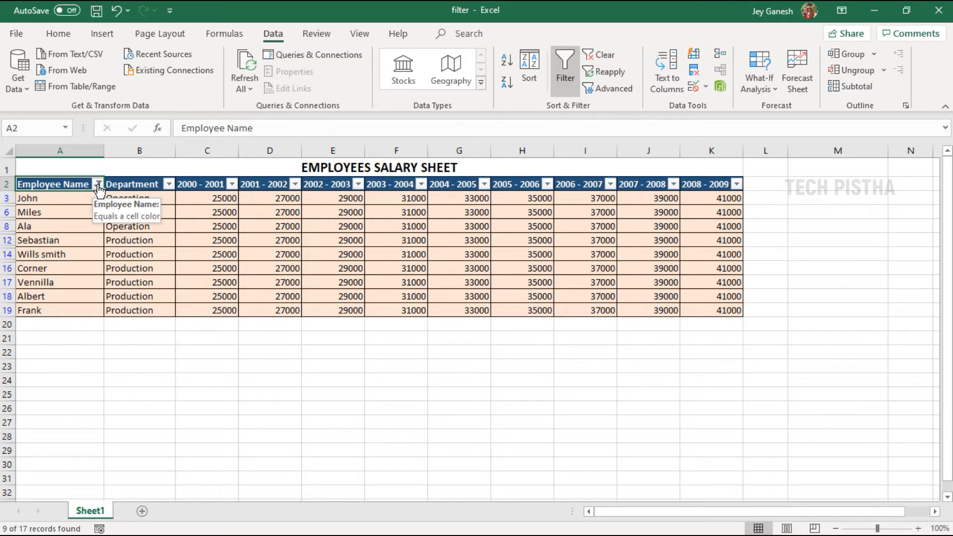
- Clear the color filter and apply a text filter showing employee names that begin with "S"
left_click(97, 184)
left_click(75, 258)
mouse_move(80, 293)
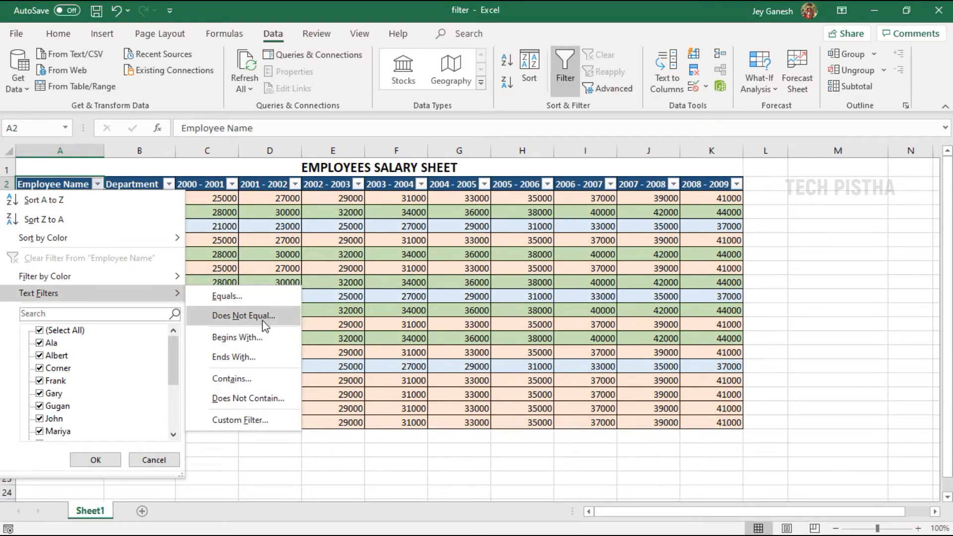
left_click(235, 337)
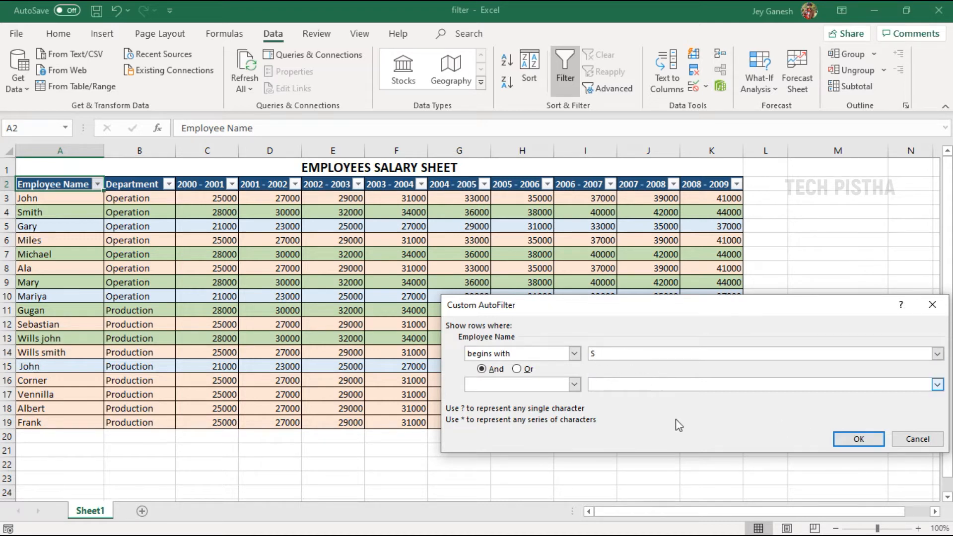
left_click(857, 439)
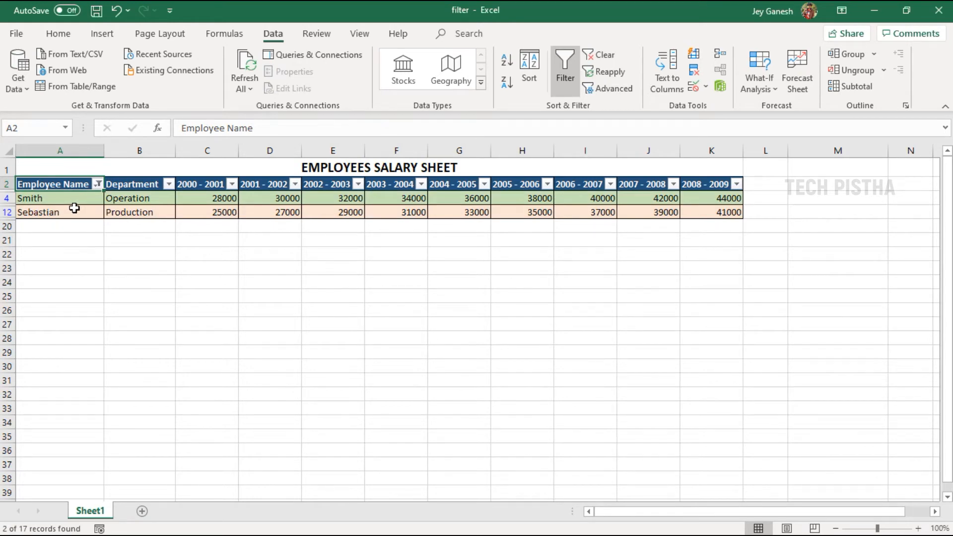
- Replace the begins-with filter on Employee Name with a text filter for names that contain "h"
left_click(98, 184)
left_click(113, 254)
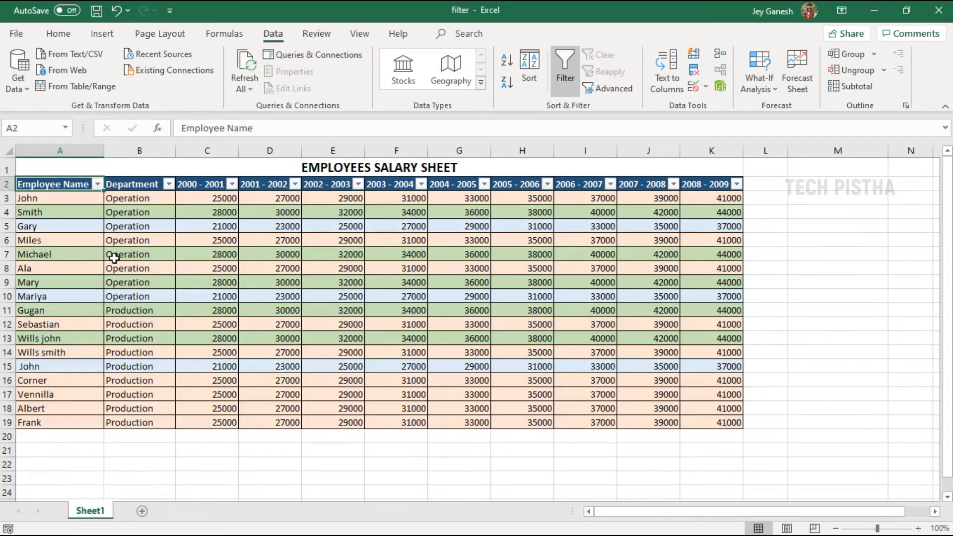
left_click(98, 184)
mouse_move(91, 285)
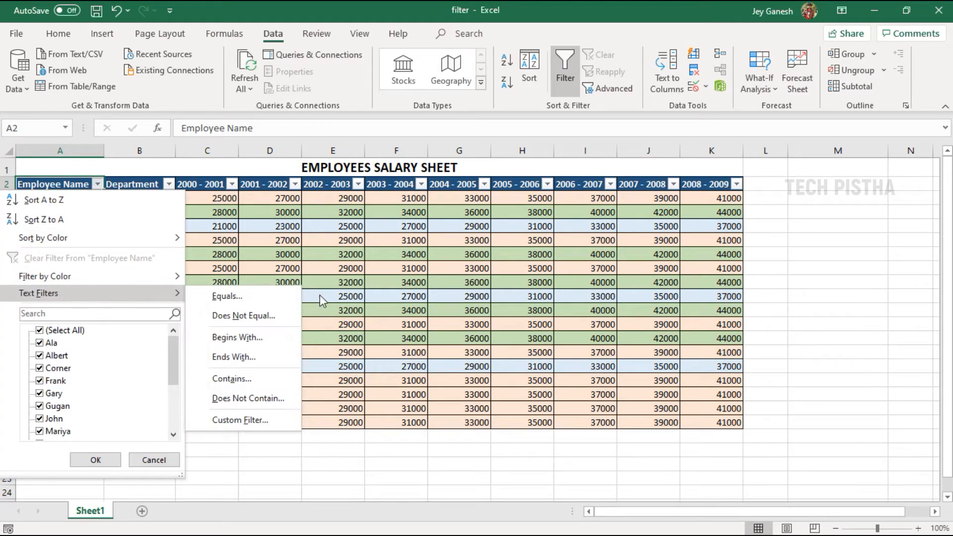
left_click(240, 383)
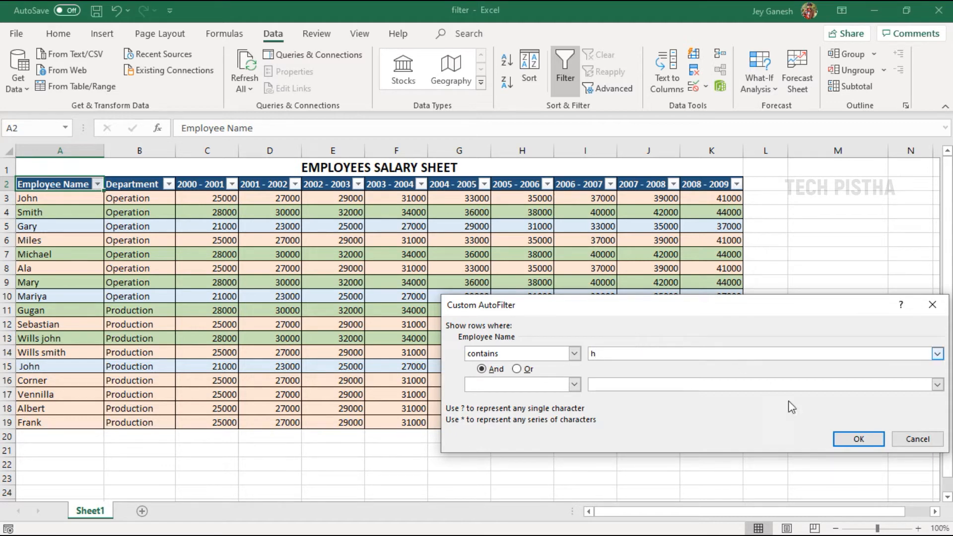
left_click(855, 442)
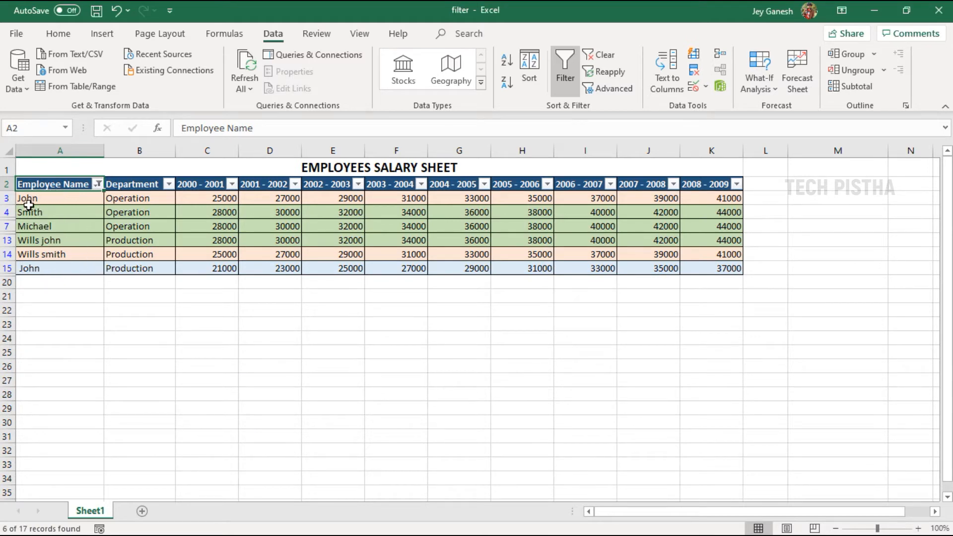
- Clear the Employee Name filter and filter the Department column to show only Operation
left_click(97, 184)
left_click(119, 258)
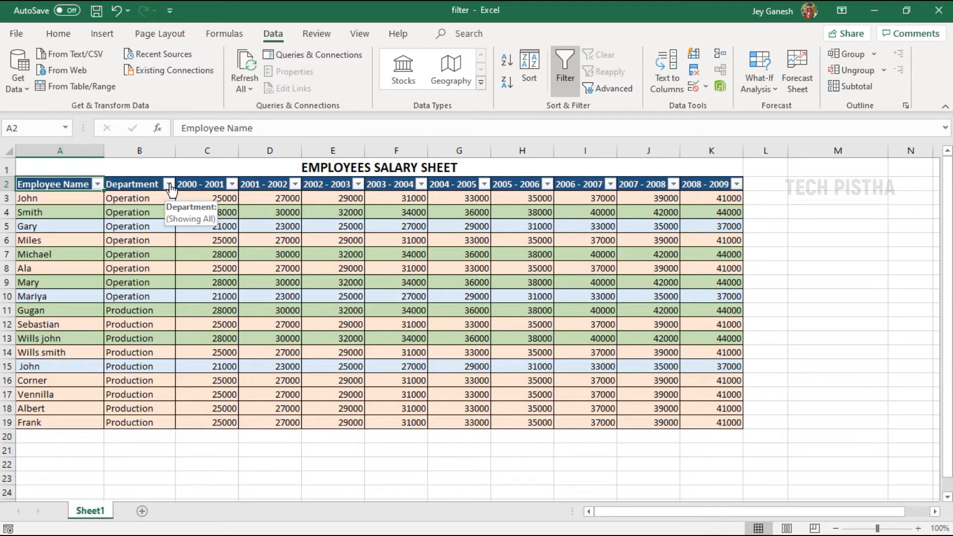
left_click(169, 184)
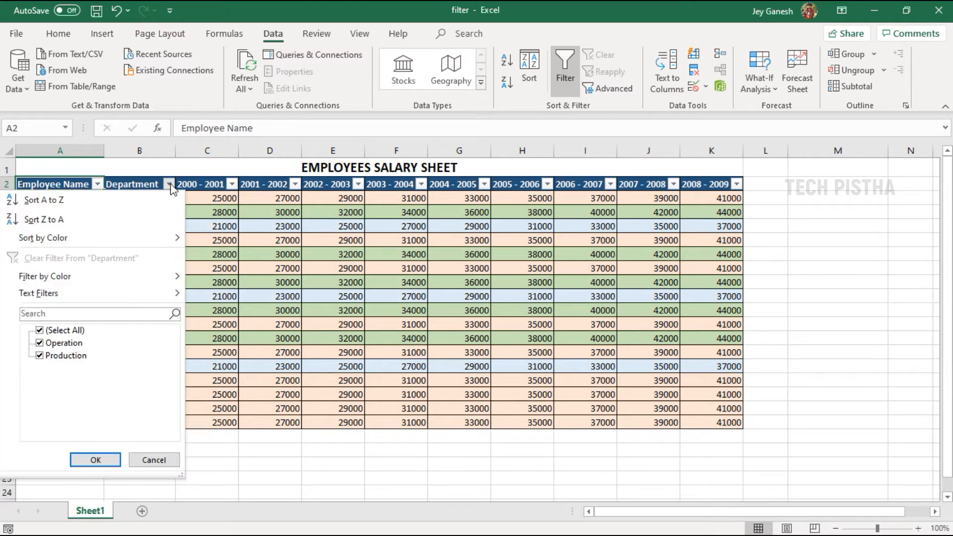
left_click(71, 331)
left_click(65, 342)
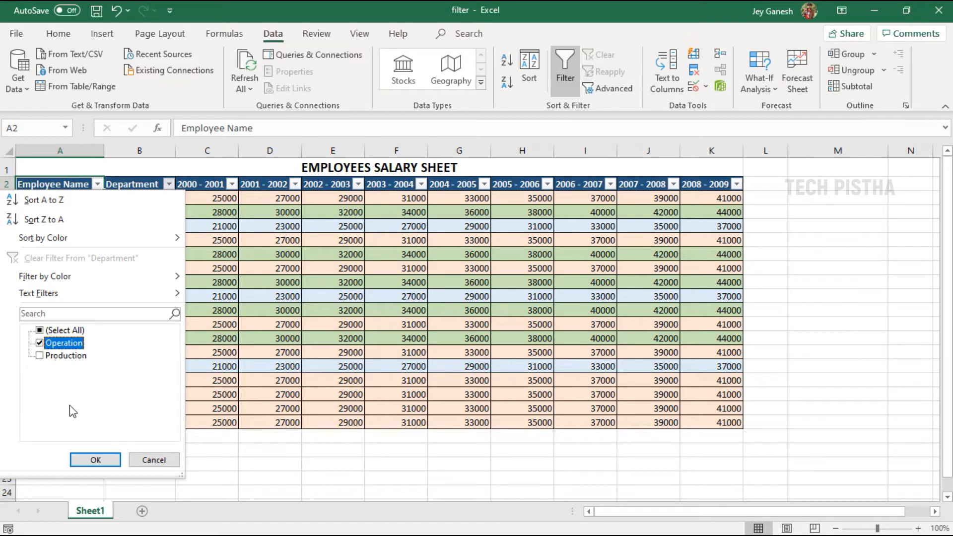
left_click(81, 460)
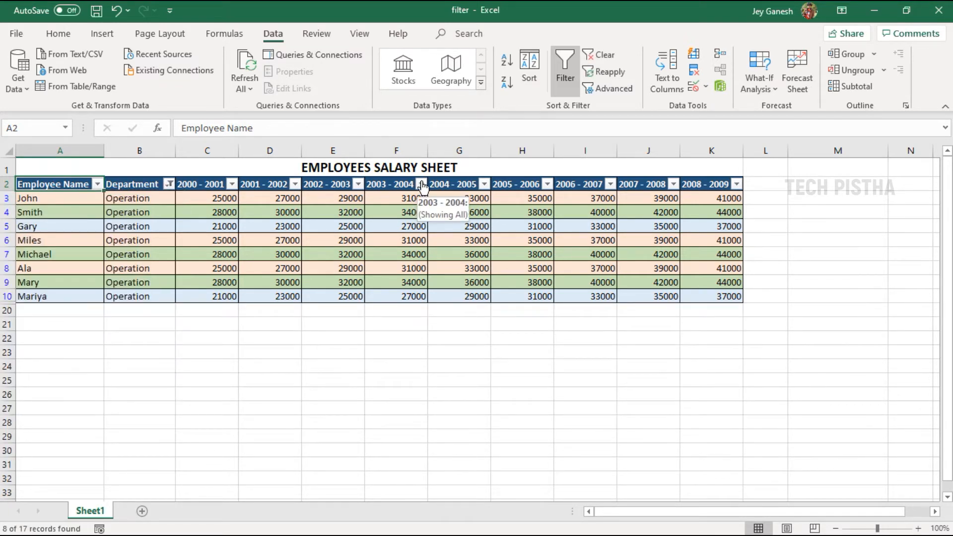
- Filter the 2003 - 2004 column to show only 27000, and clear all filters from the table
left_click(420, 185)
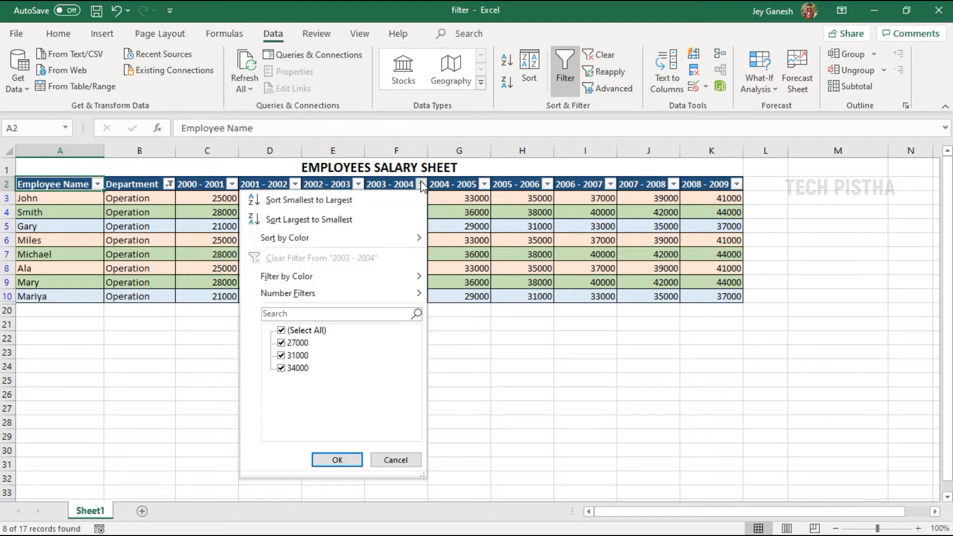
left_click(306, 331)
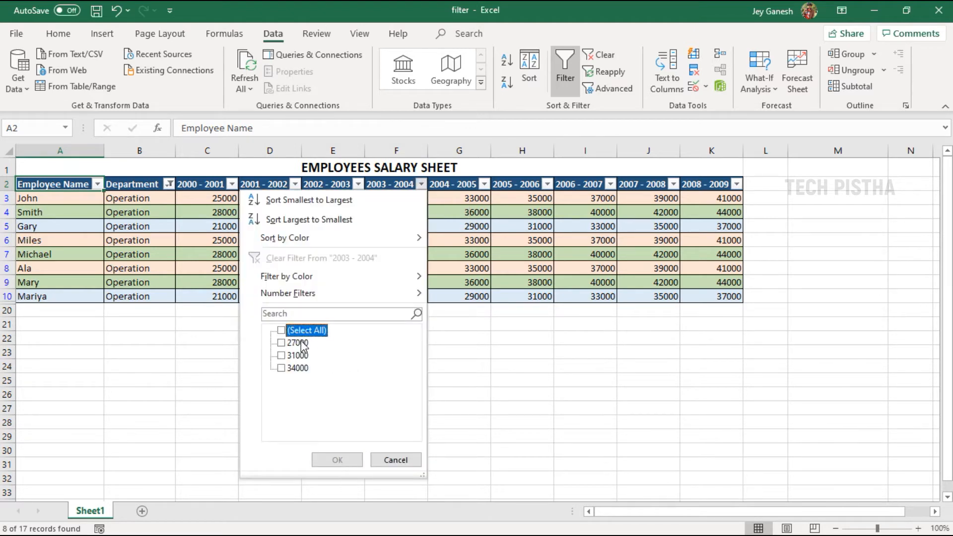
left_click(307, 342)
left_click(337, 460)
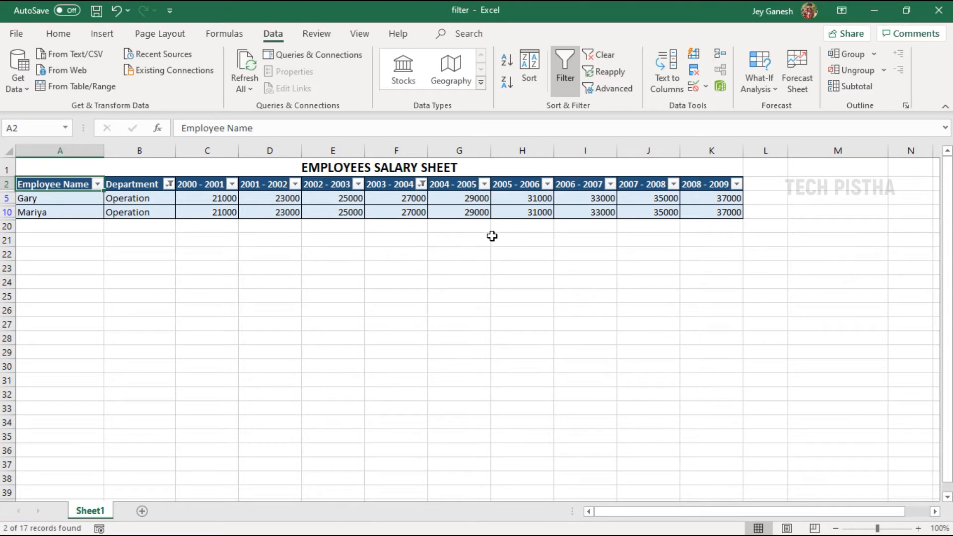
left_click(614, 57)
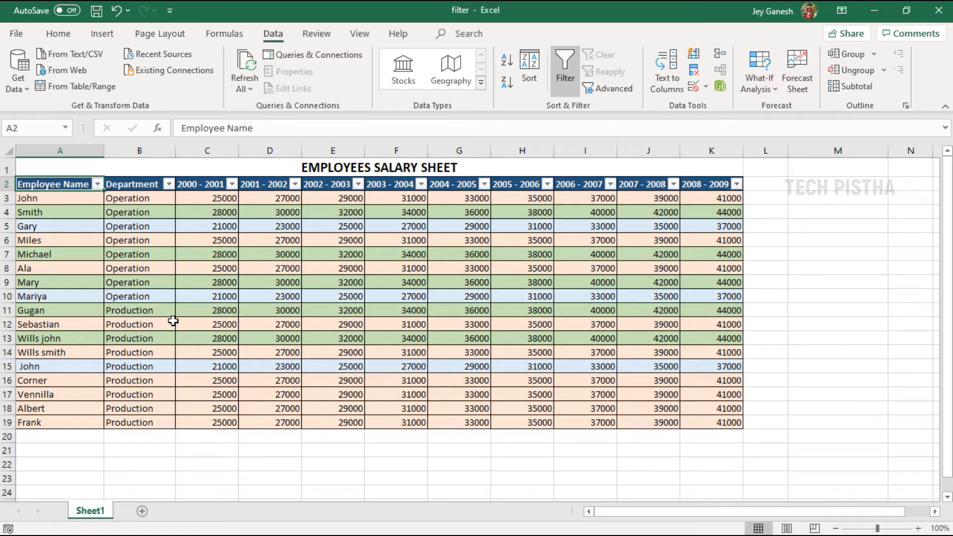
- Look through the list of values in the Employee Name filter, keeping all names selected
left_click(97, 184)
mouse_move(176, 346)
left_mouse_down()
mouse_move(171, 394)
mouse_move(168, 332)
left_mouse_up()
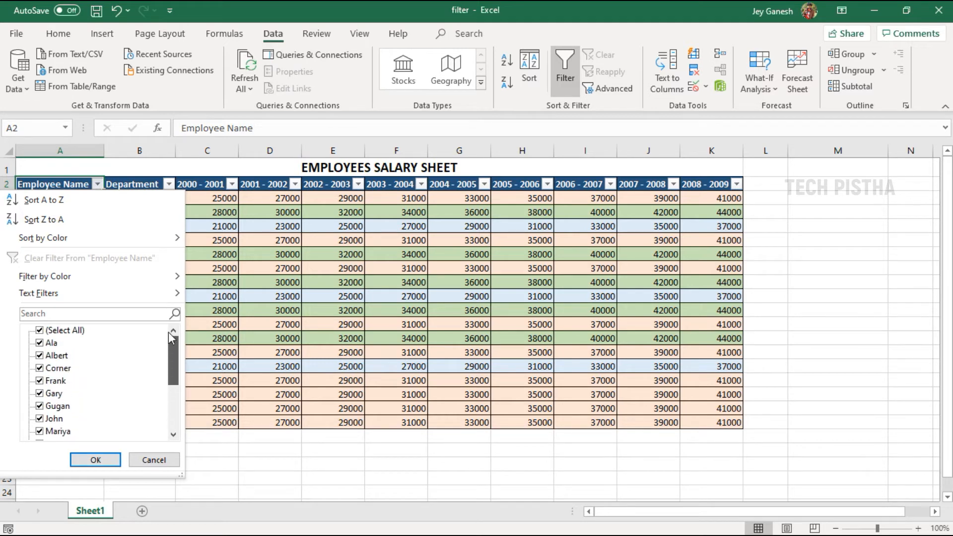
key("Return")
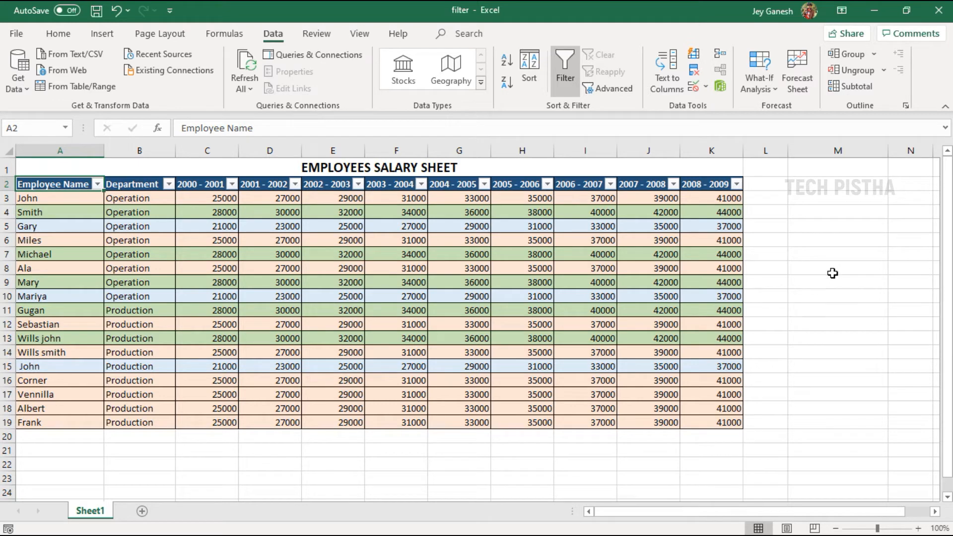
- Enter the heading "Employee Name" in M6 and list the names of four employees from the table below it in M7:M10
left_click(835, 240)
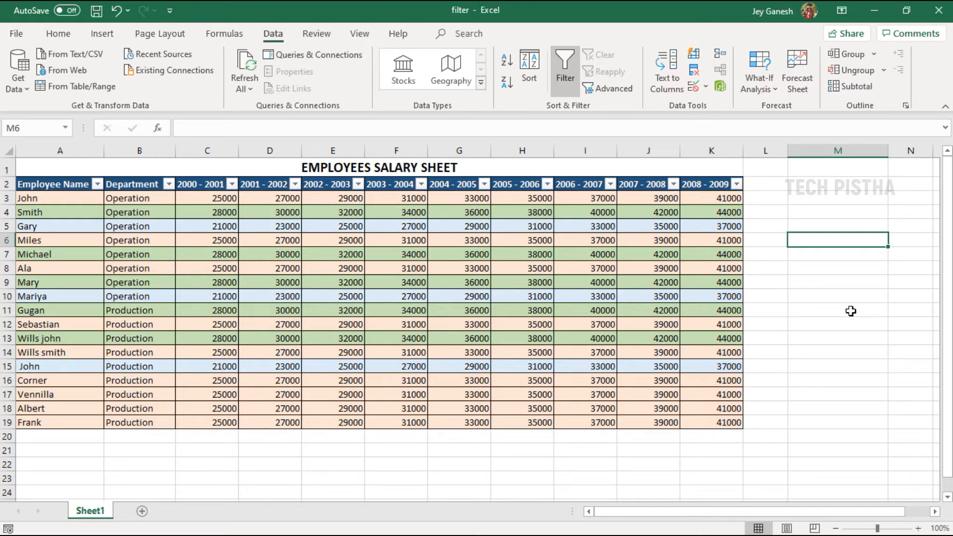
type("Employee Name")
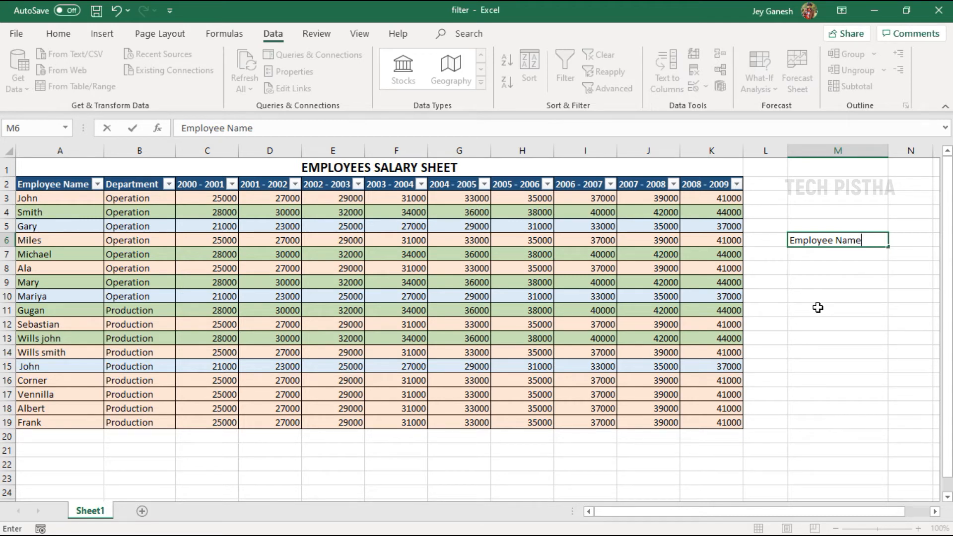
key("Return")
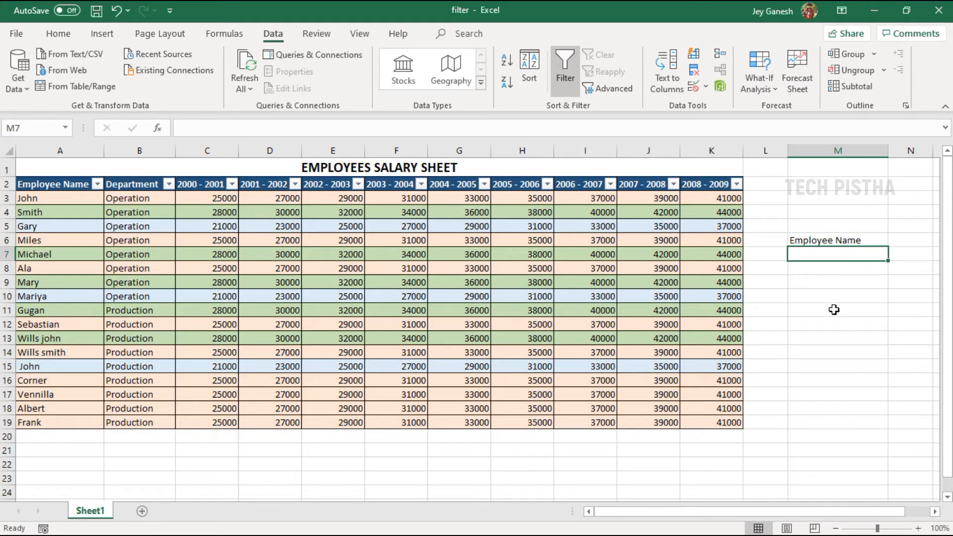
type("Smith")
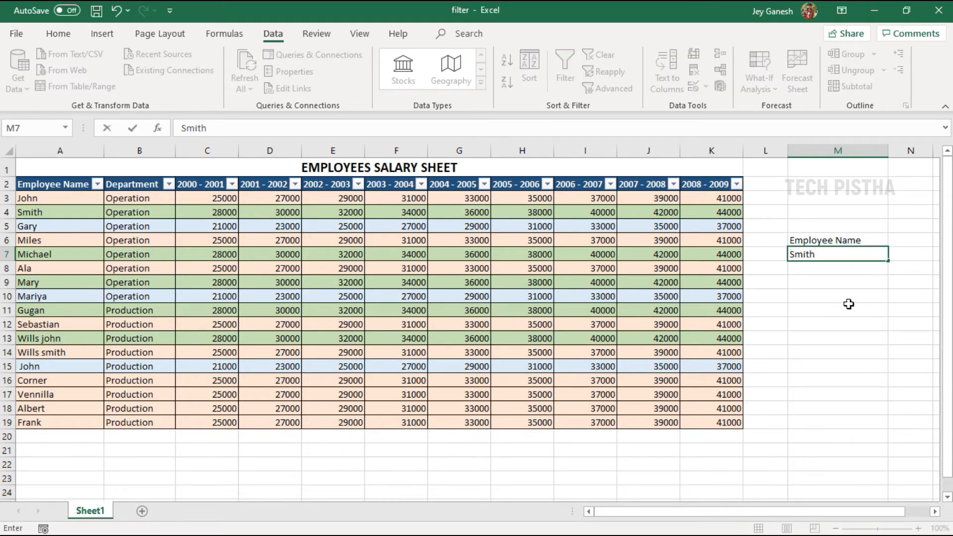
key("Return")
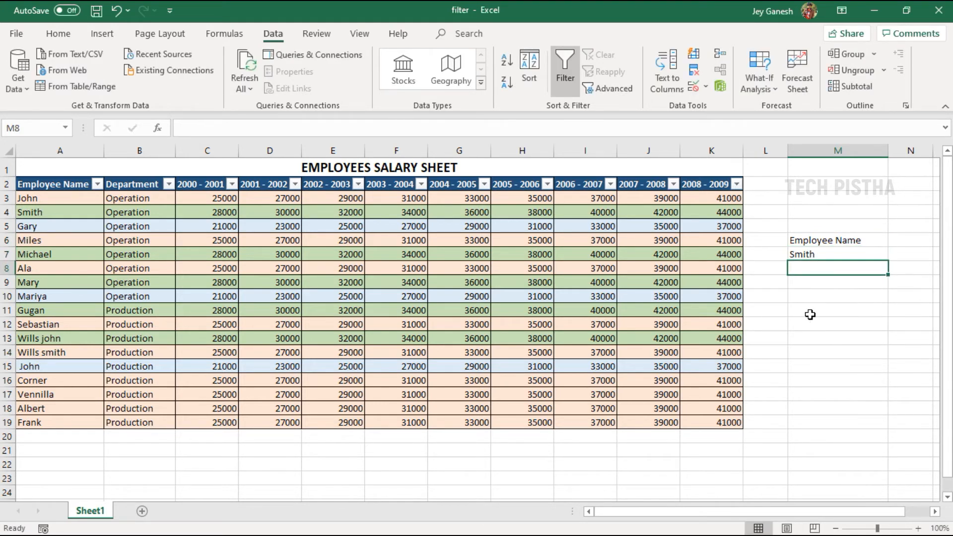
type("Ala")
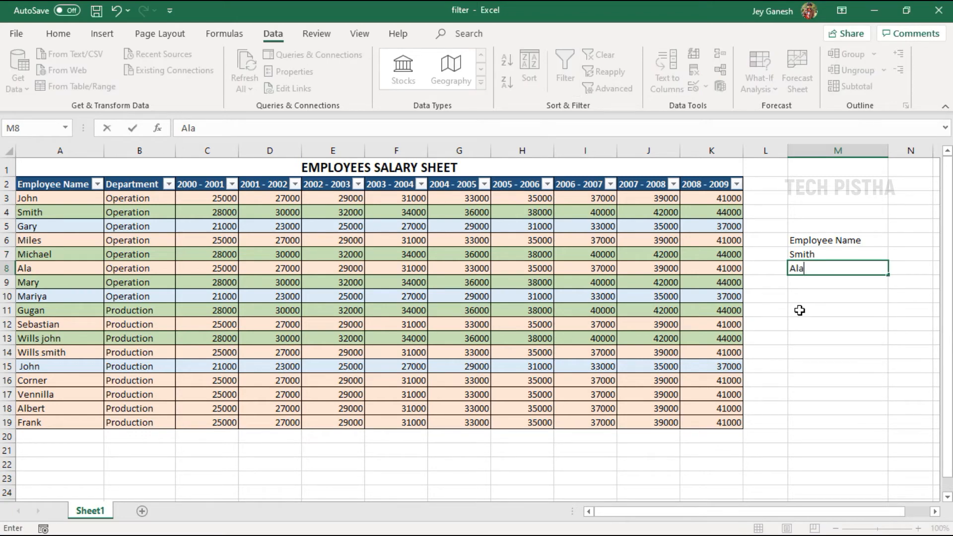
key("Return")
type("John")
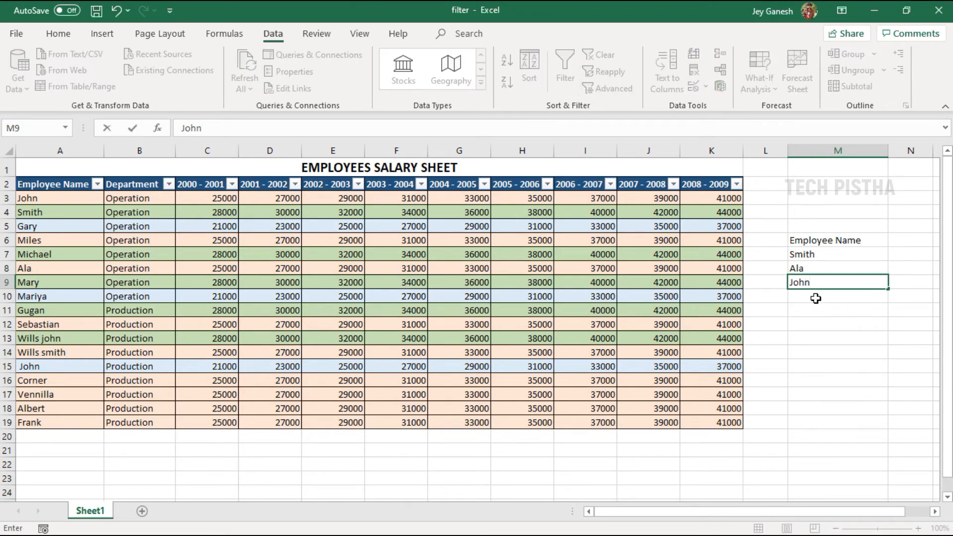
key("Return")
type("Corner")
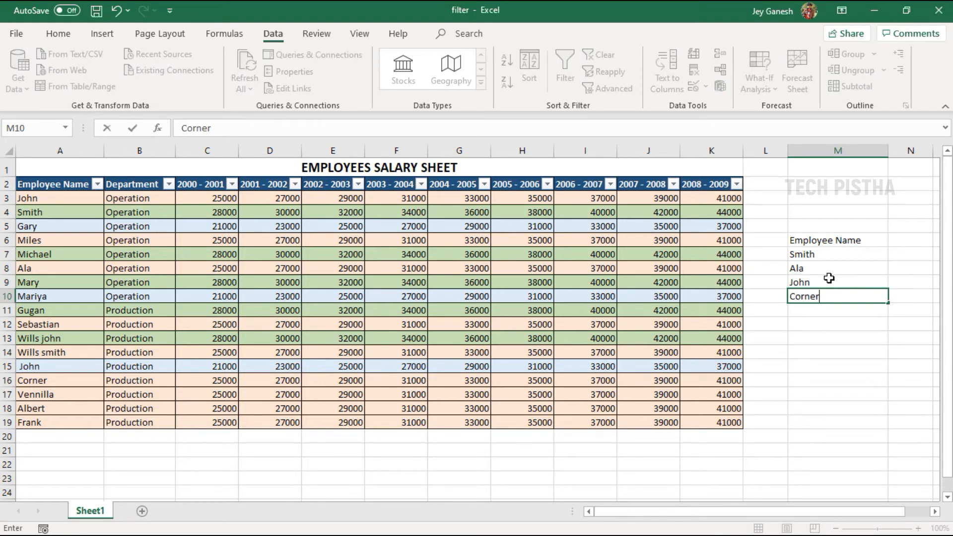
left_click(838, 380)
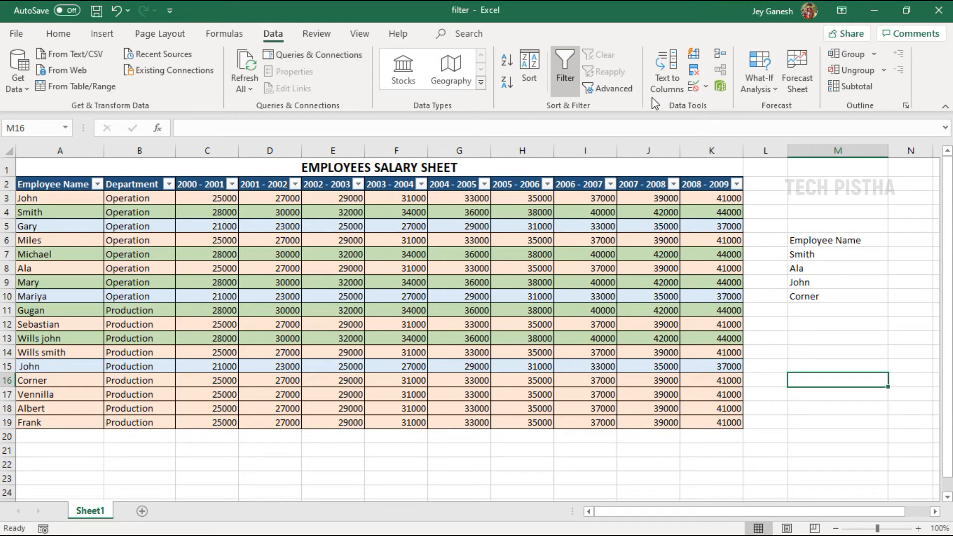
- Start an advanced filter that filters the list in place, with the salary table A2:K19 as the list range
left_click(614, 88)
left_click_drag(738, 310, 840, 258)
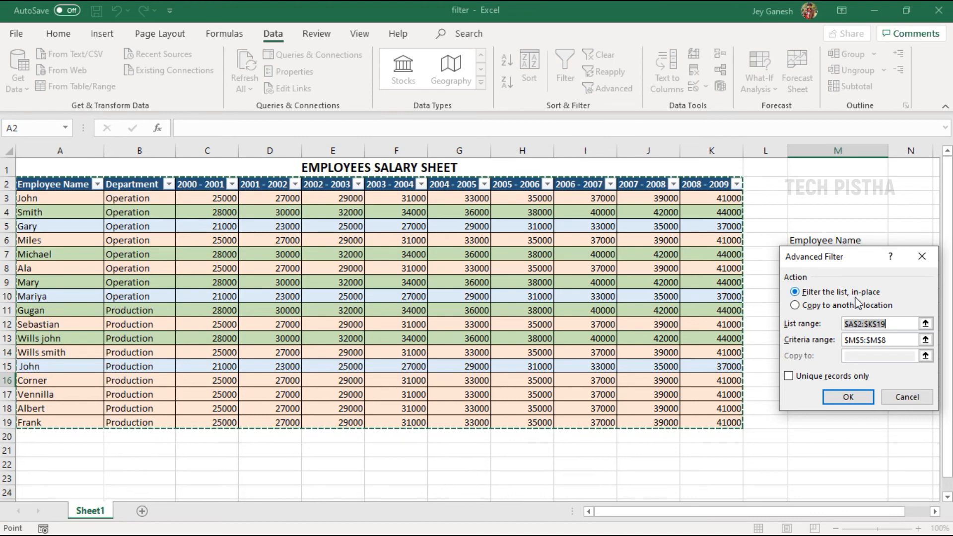
left_click_drag(849, 257, 852, 340)
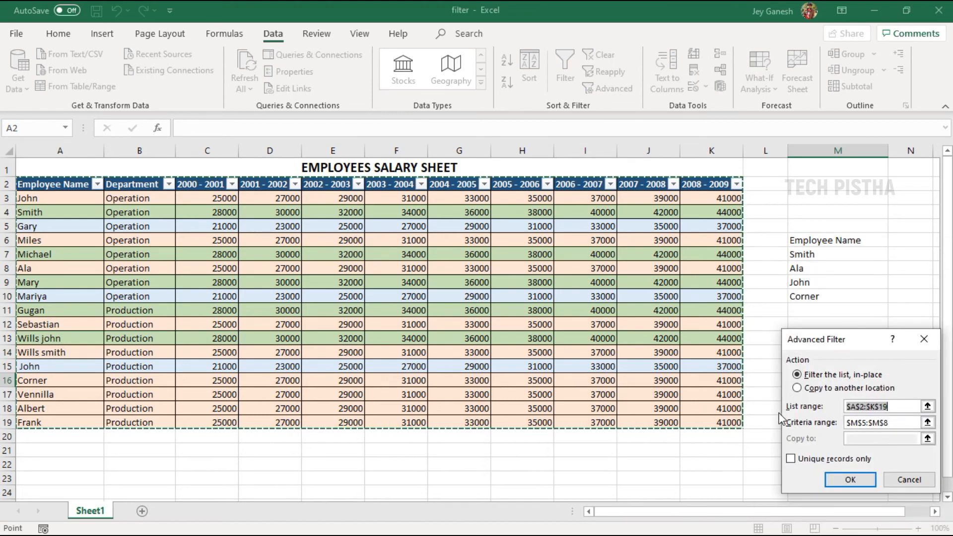
left_click(926, 406)
left_click_drag(49, 188, 704, 418)
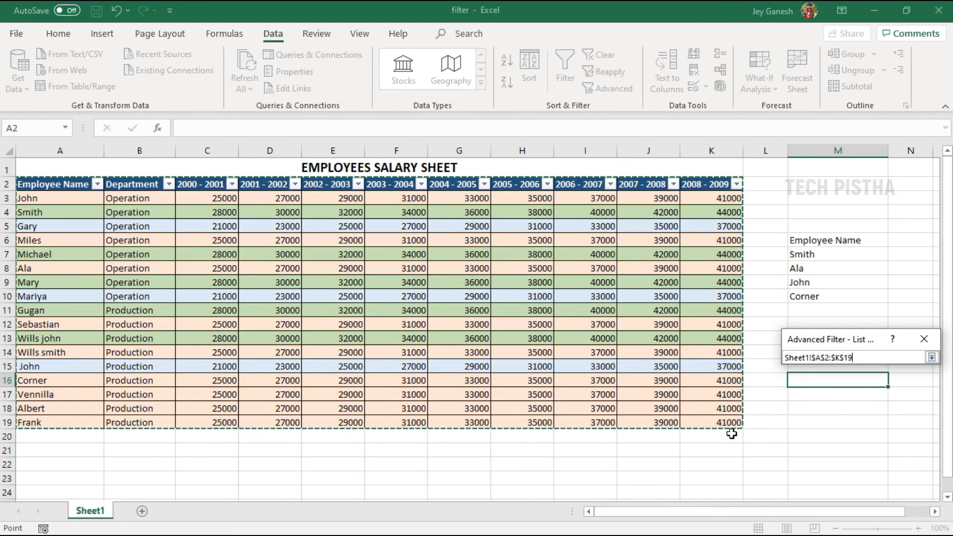
left_click(931, 357)
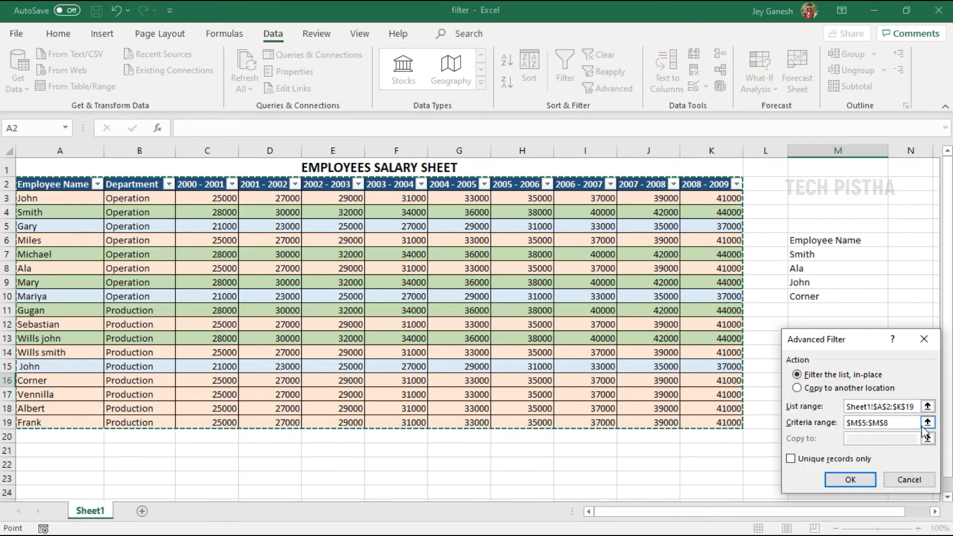
- Apply the advanced filter with the employee name list M6:M10 as the criteria range, and clear the filter from the table
left_click(926, 423)
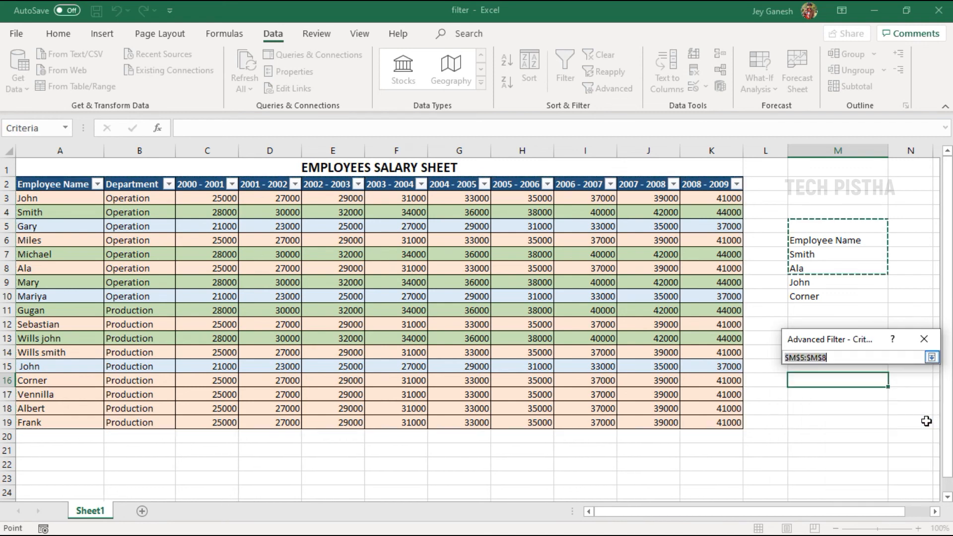
left_click(828, 241)
left_click_drag(878, 243, 876, 297)
left_click(931, 357)
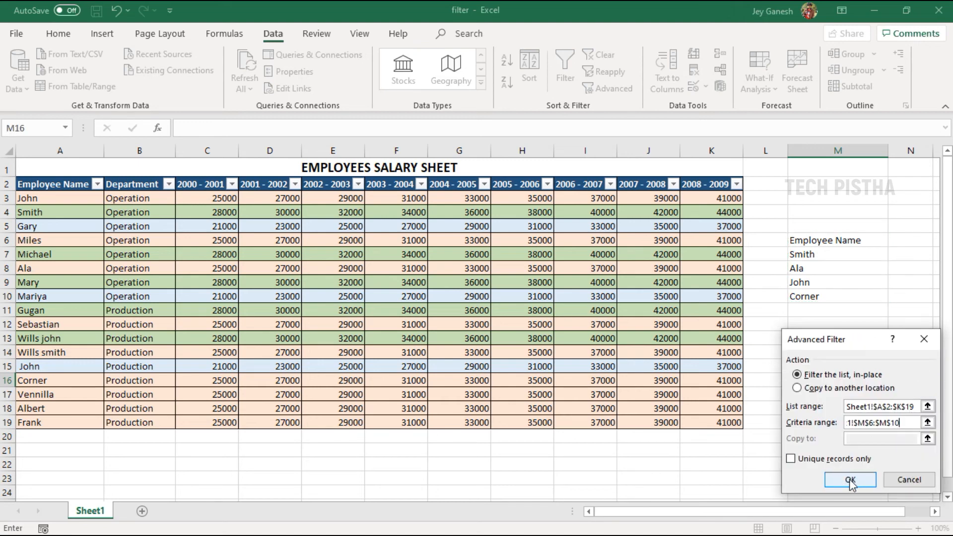
left_click(850, 480)
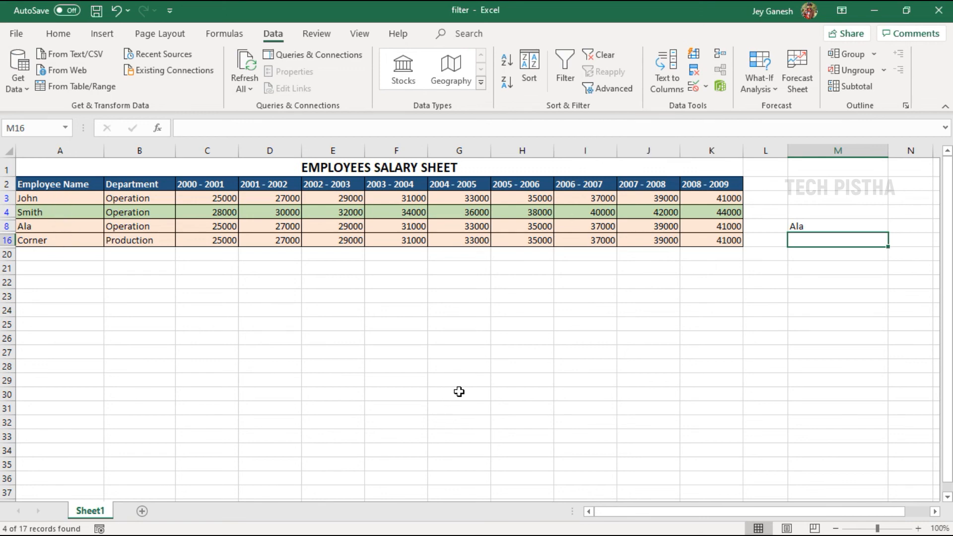
left_click(603, 56)
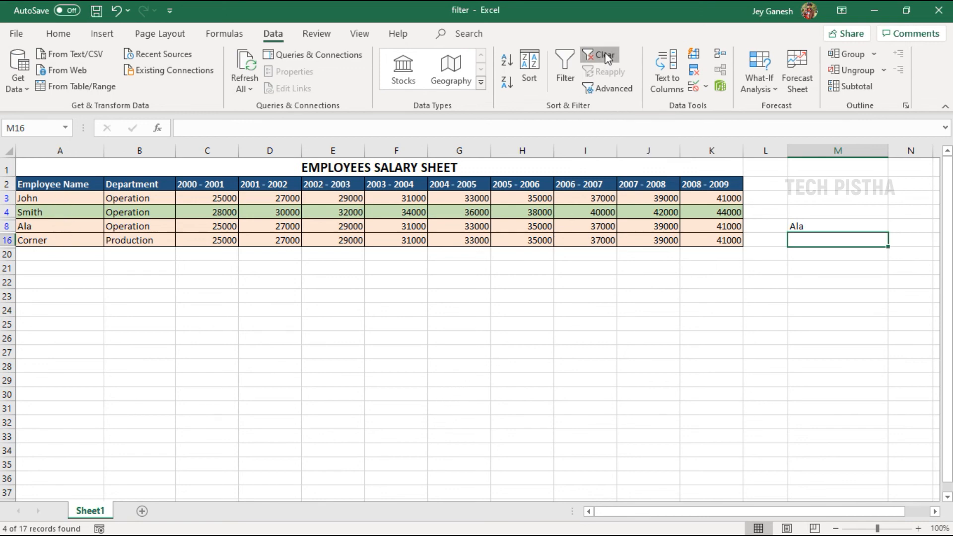